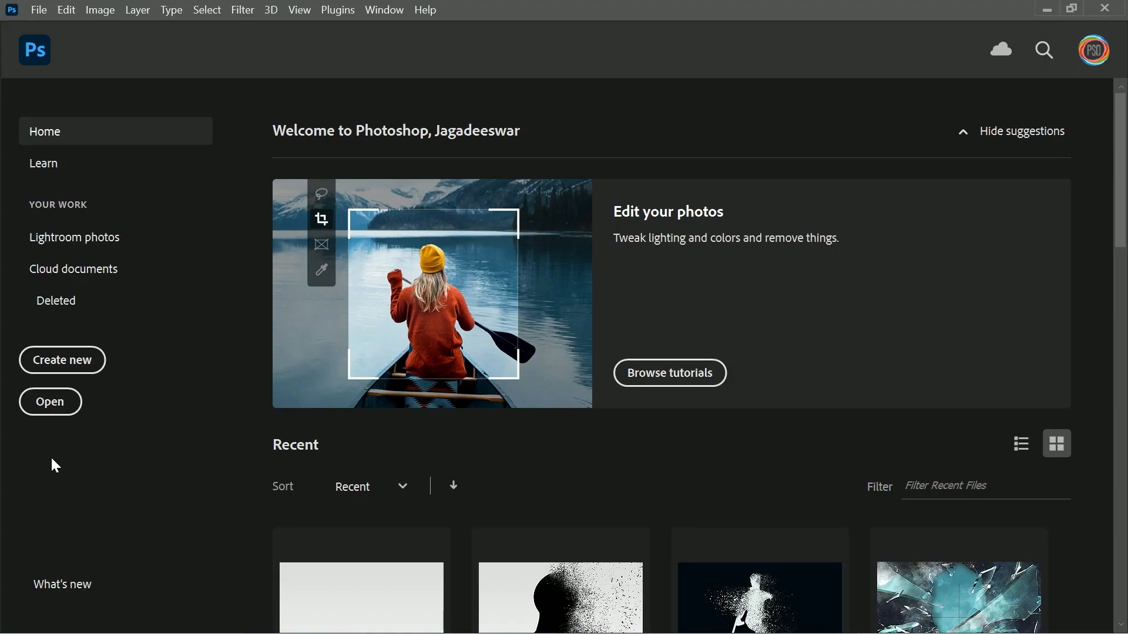
# Open Dispersion_Photo_effect.psd and enlarge the Layers panel list
pyautogui.click(50, 403)
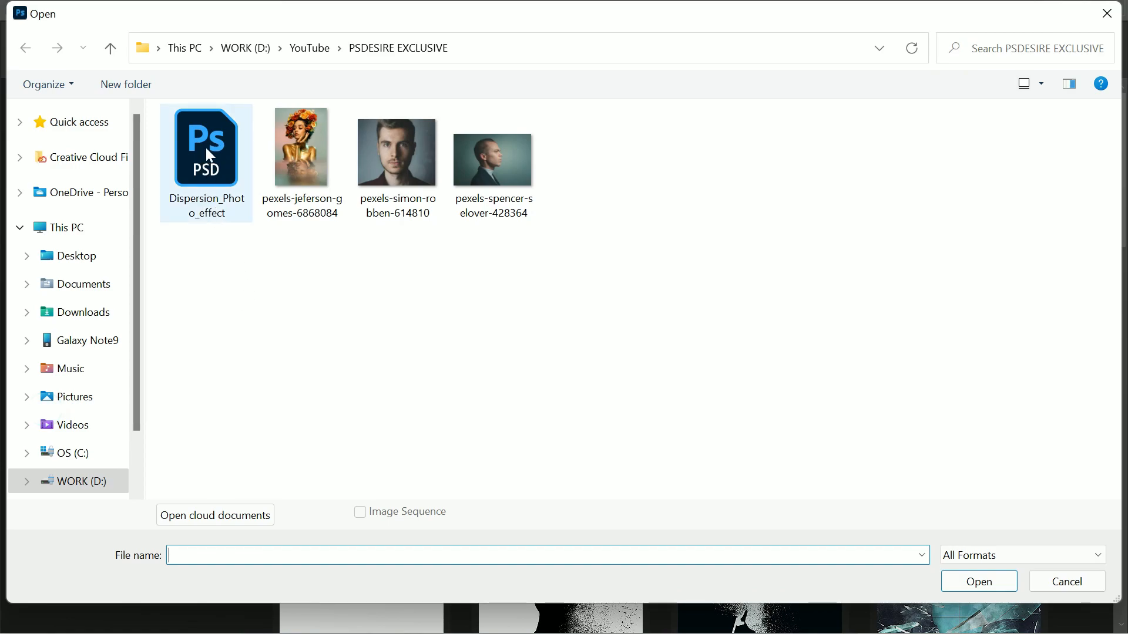
pyautogui.click(202, 168)
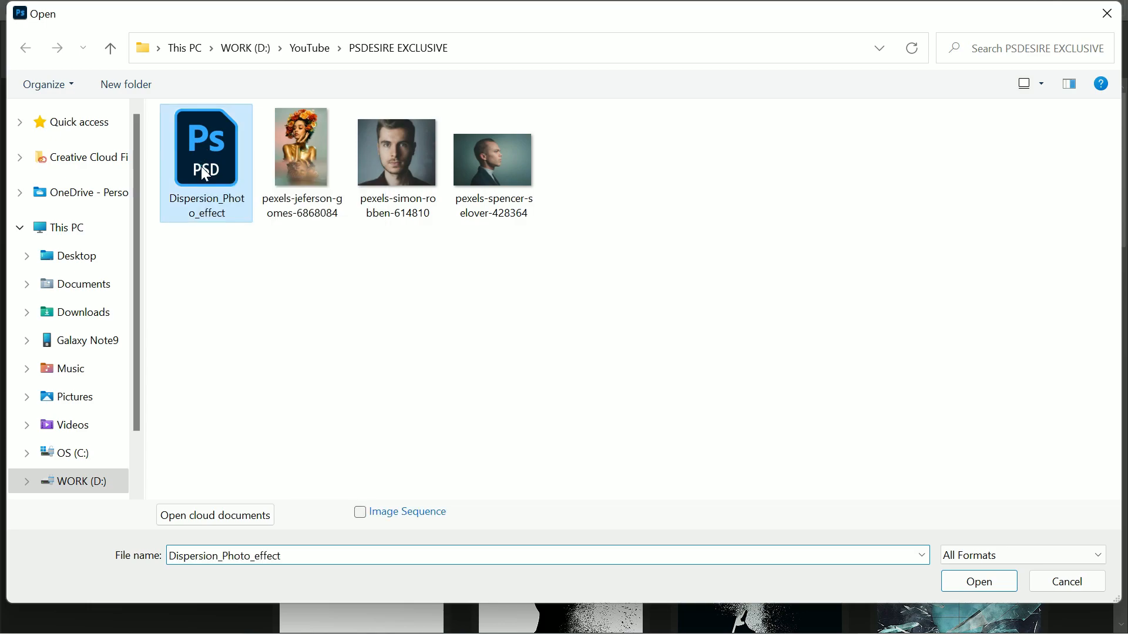
pyautogui.click(978, 582)
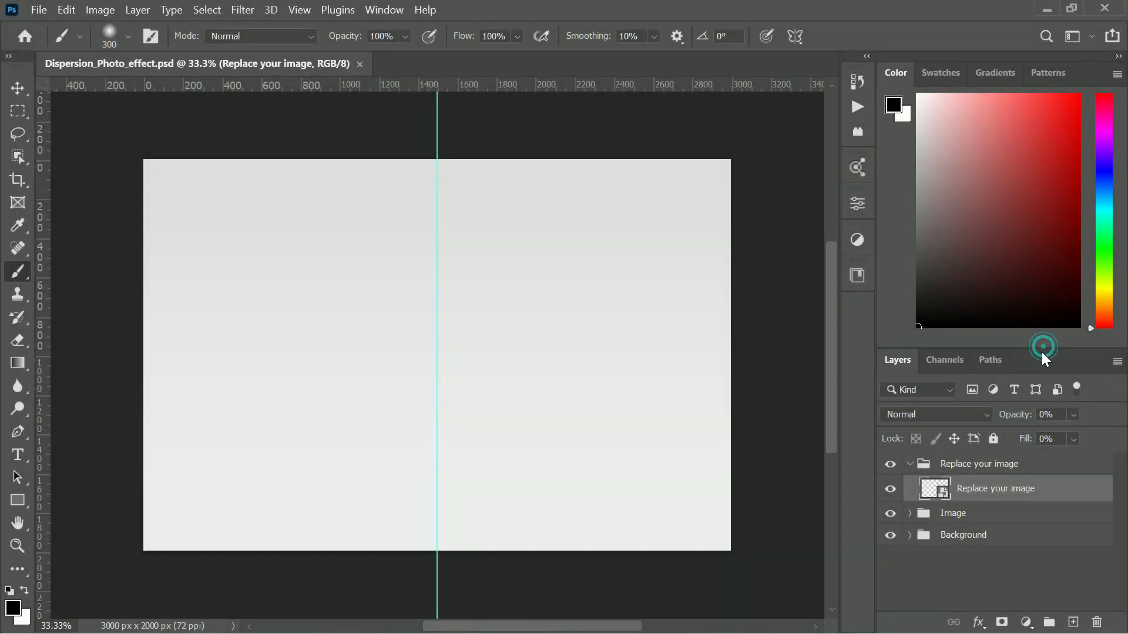
pyautogui.moveTo(1041, 346); pyautogui.dragTo(1023, 178)
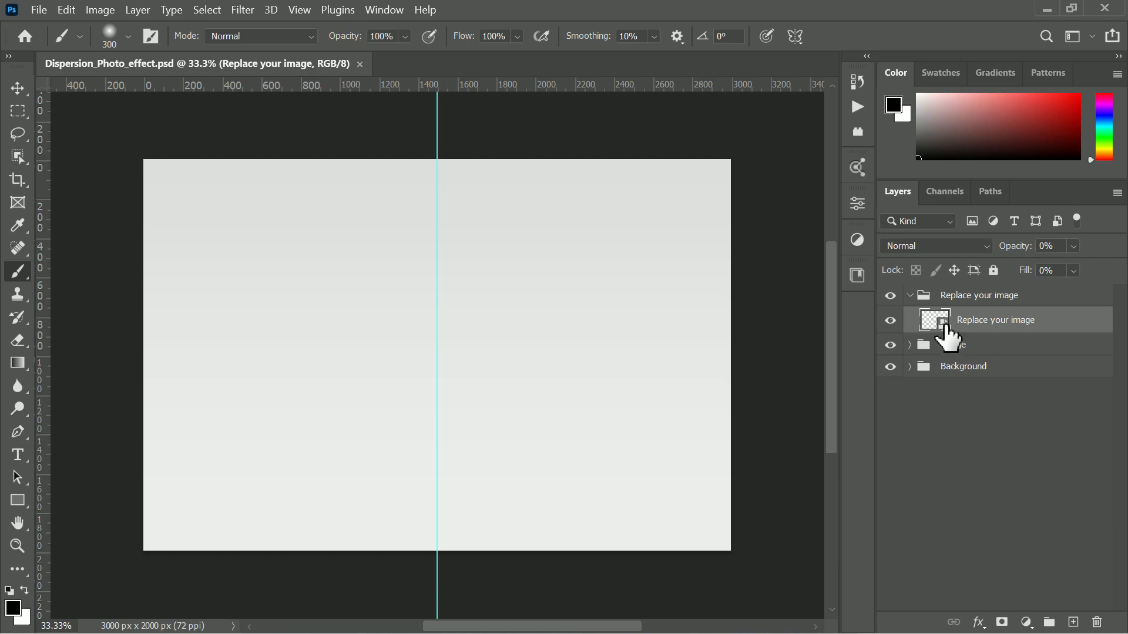
# Edit the smart object's contents and place the man's side-profile photo via Place Embedded
pyautogui.doubleClick(935, 320)
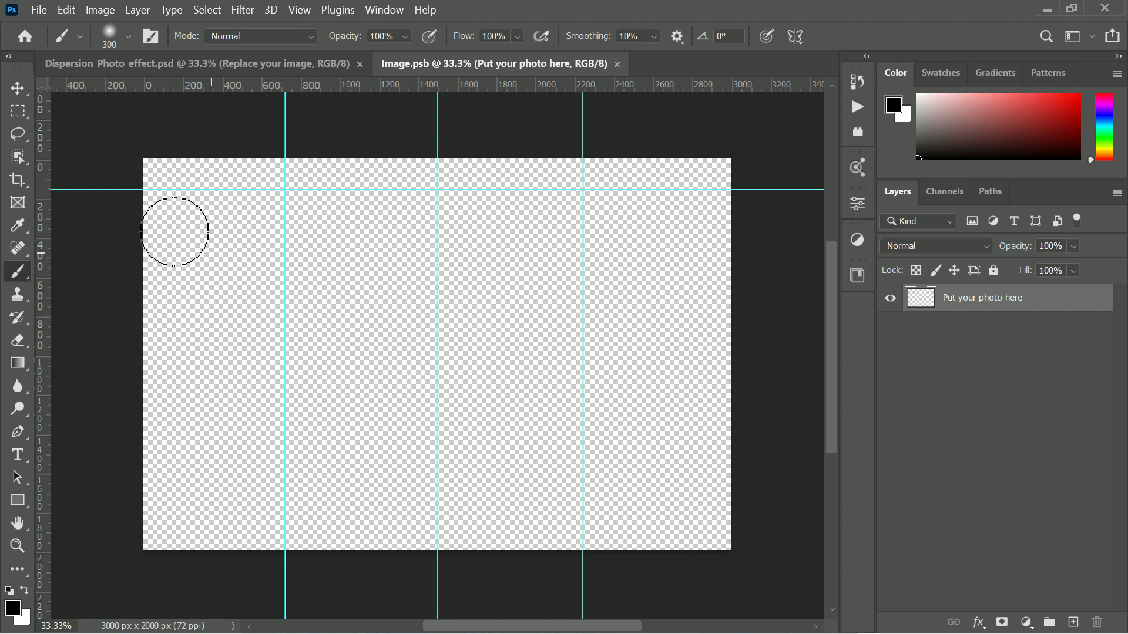
pyautogui.click(19, 87)
pyautogui.click(39, 10)
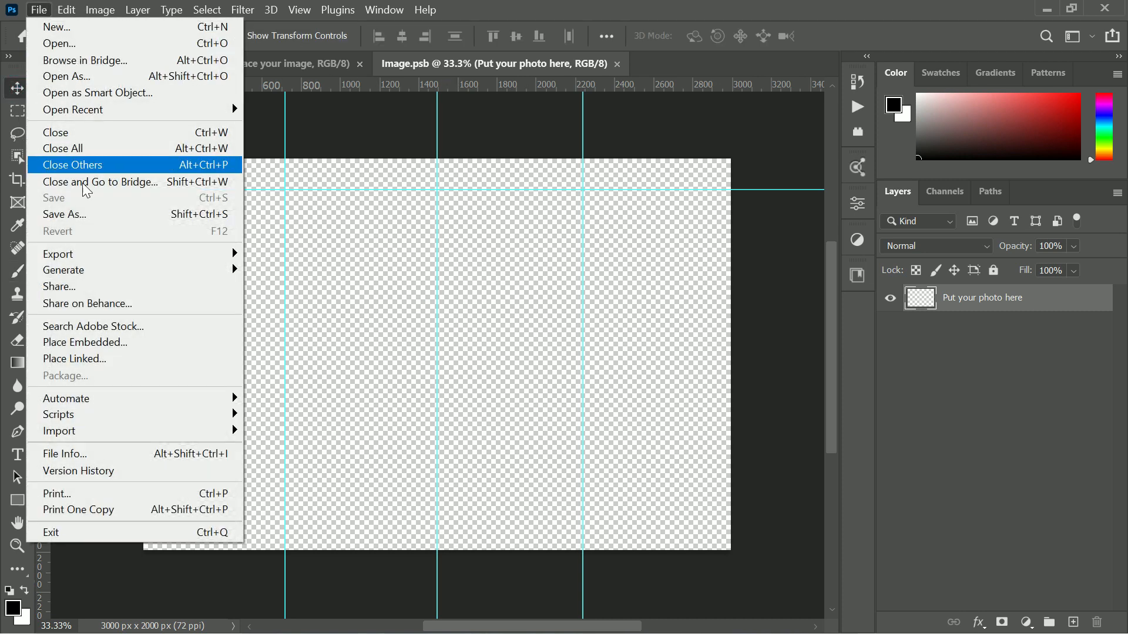
pyautogui.click(127, 342)
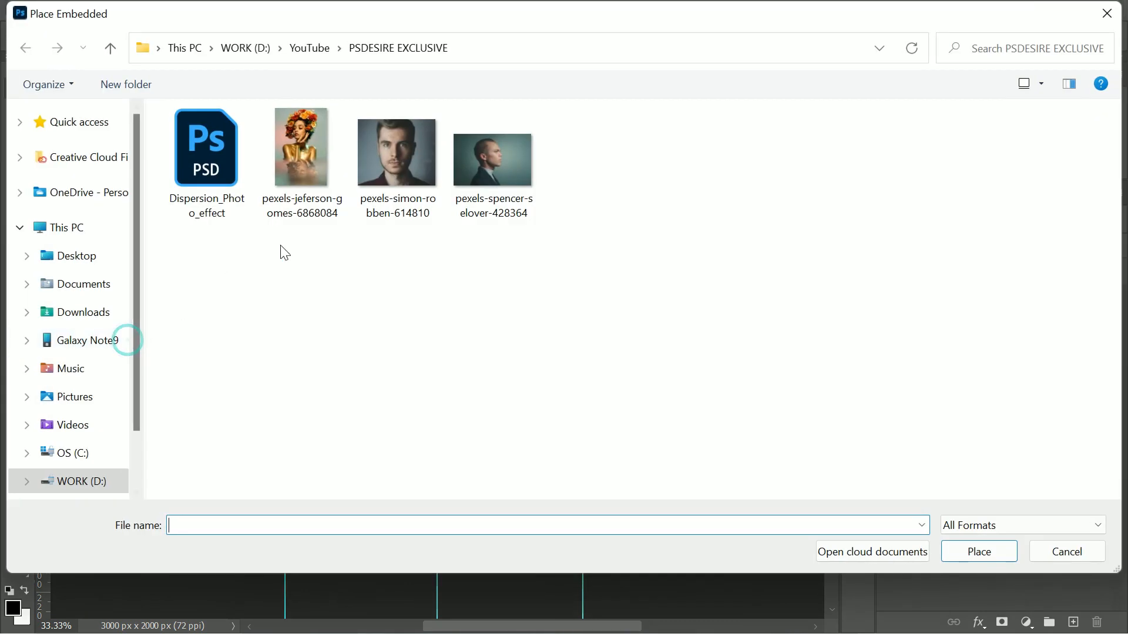
pyautogui.click(494, 168)
pyautogui.doubleClick(490, 175)
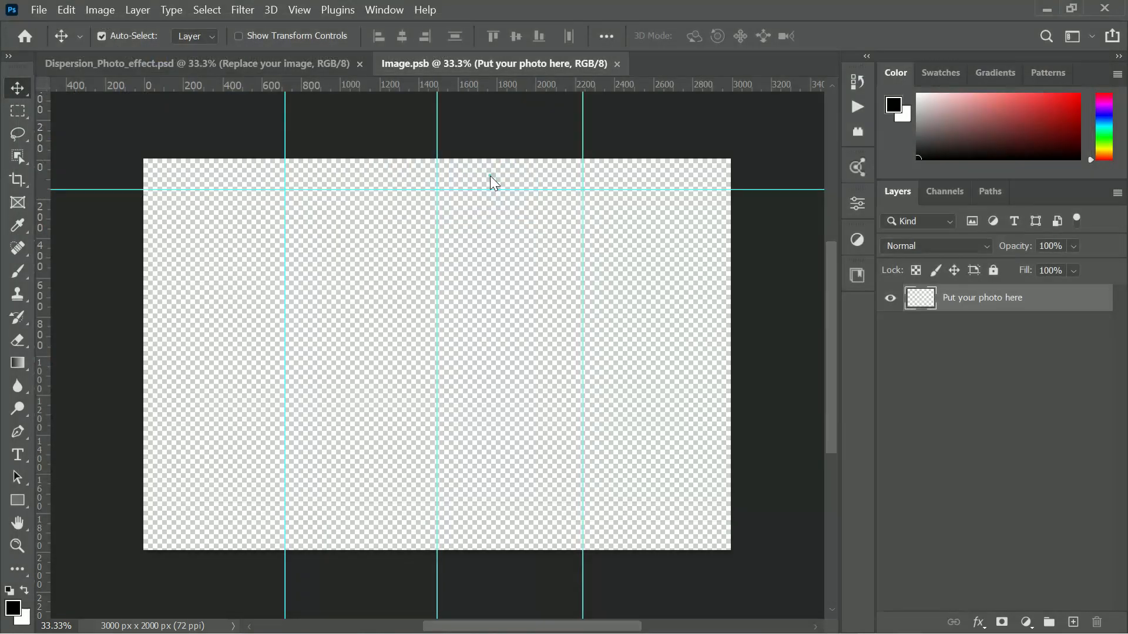
# Stretch the placed photo vertically to fill the canvas height
pyautogui.moveTo(442, 231); pyautogui.dragTo(442, 159)
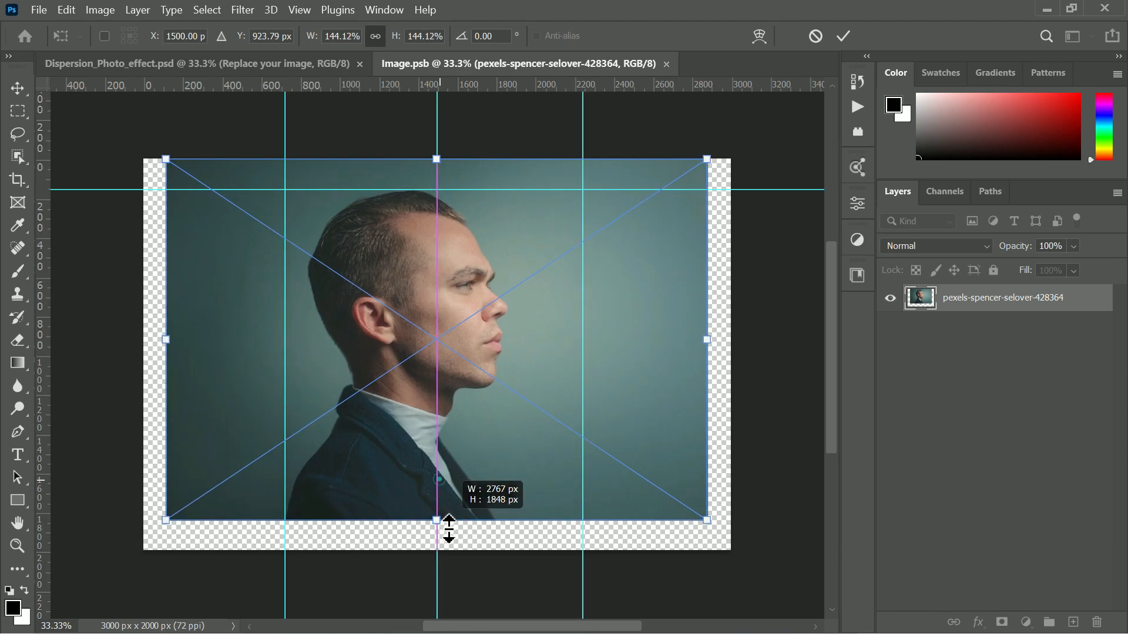
pyautogui.moveTo(434, 480); pyautogui.dragTo(436, 551)
# Flip the photo horizontally, enlarge it slightly, shift it left and commit the transform
pyautogui.rightClick(461, 431)
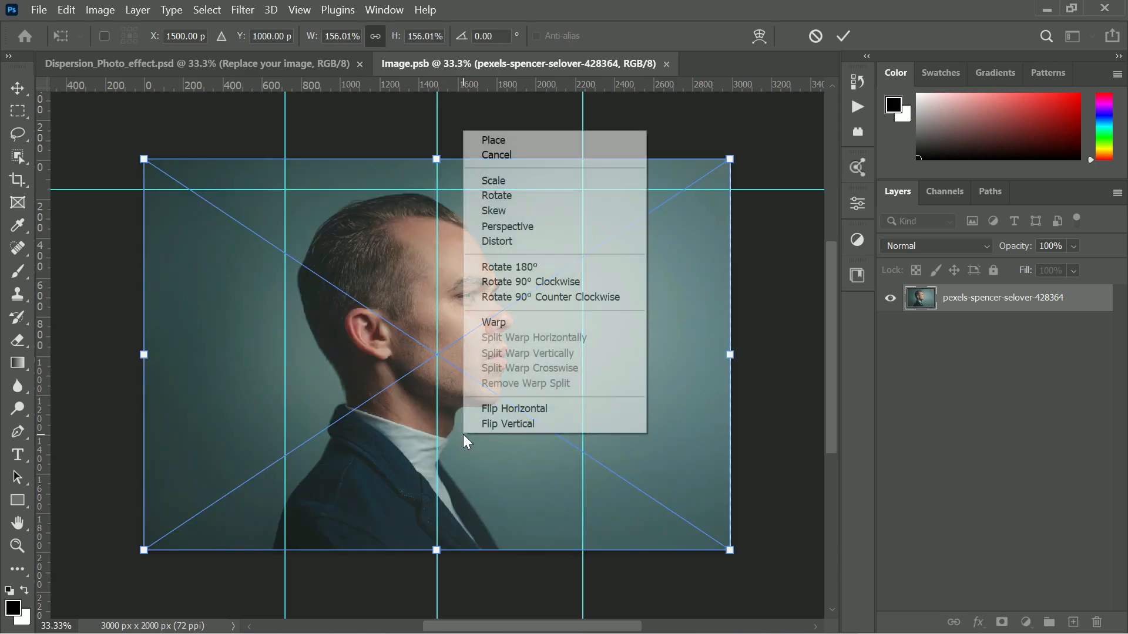
pyautogui.click(565, 404)
pyautogui.moveTo(565, 404); pyautogui.dragTo(503, 501)
pyautogui.moveTo(411, 160); pyautogui.dragTo(410, 132)
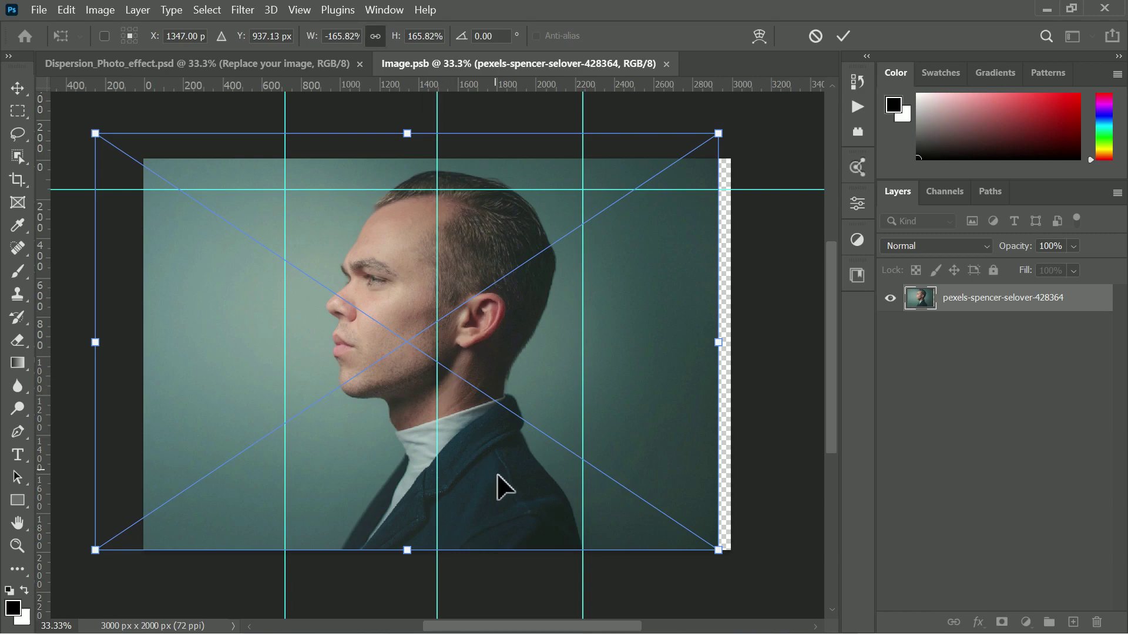
pyautogui.moveTo(497, 485); pyautogui.dragTo(501, 505)
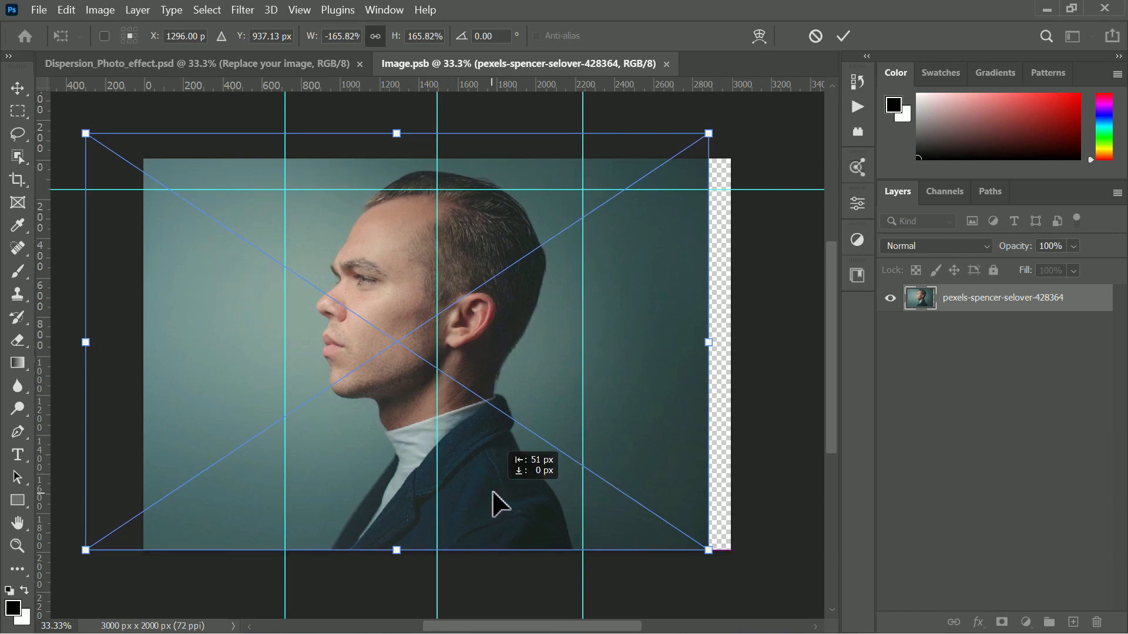
pyautogui.press('Return')
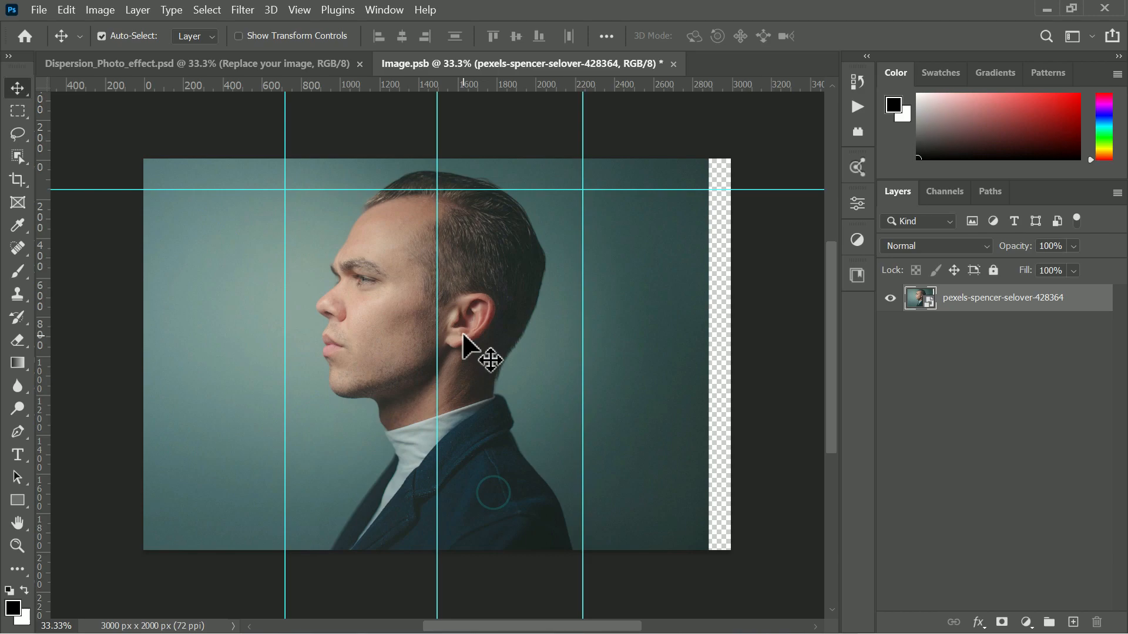
# Select the man with Select Subject and mask the photo to hide the background
pyautogui.click(206, 9)
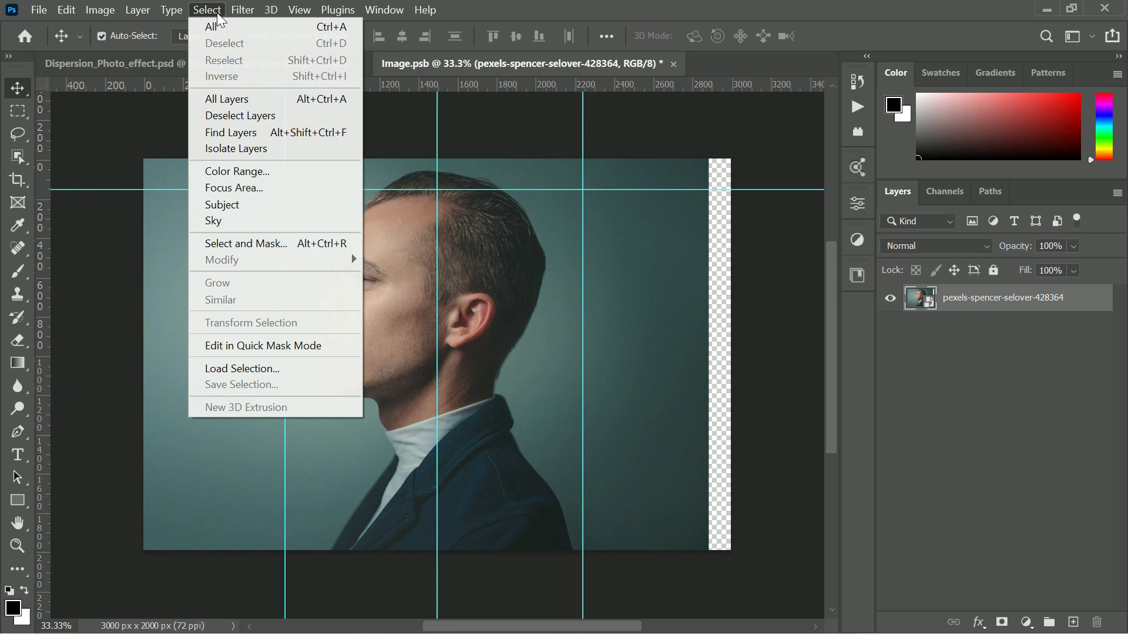
pyautogui.click(260, 211)
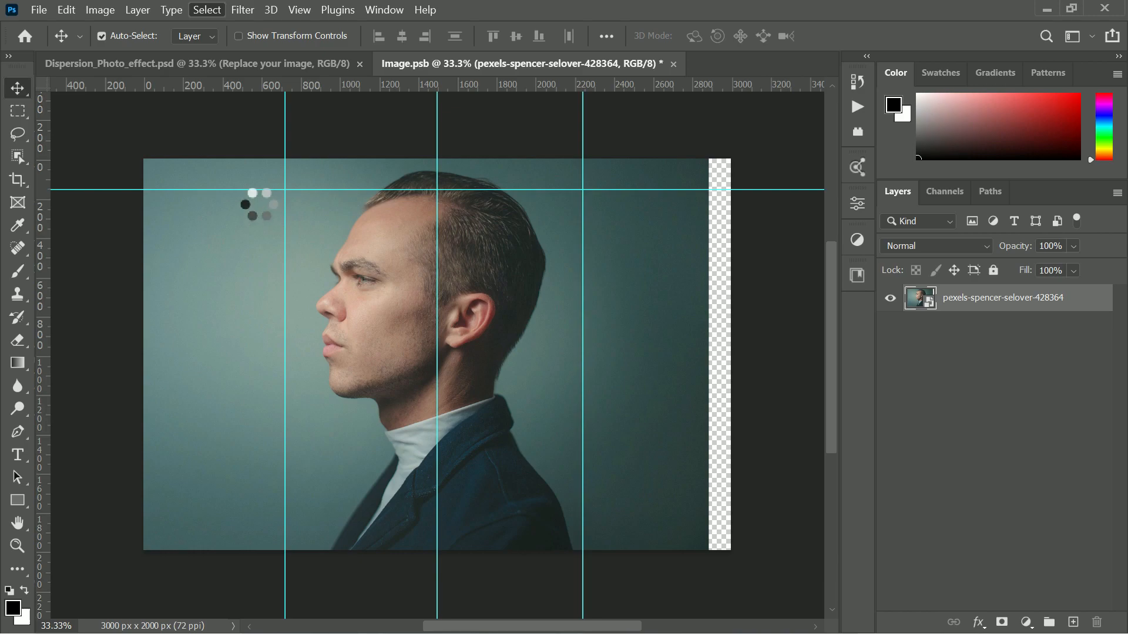
pyautogui.click(1002, 622)
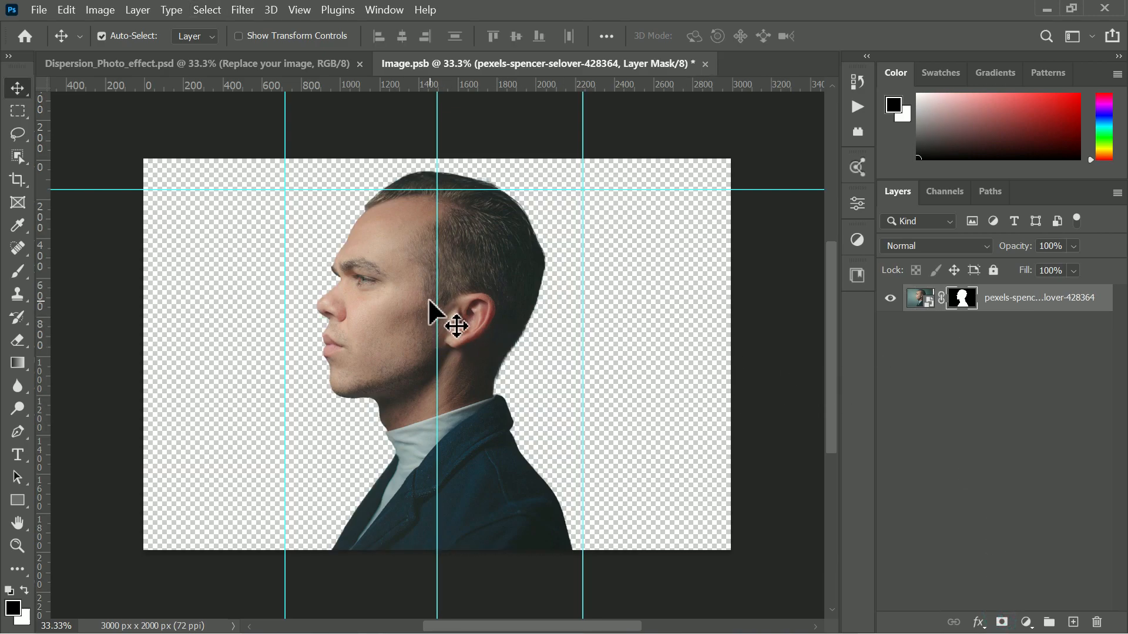
pyautogui.click(38, 10)
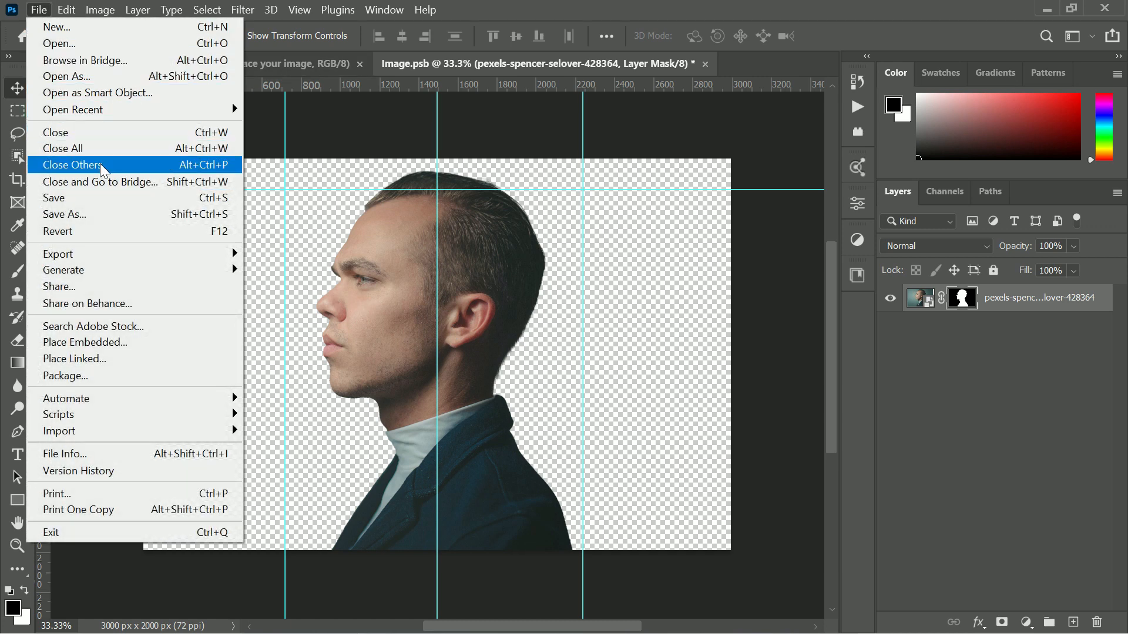
# Save the smart object, return to the template and expand the Image group
pyautogui.click(111, 199)
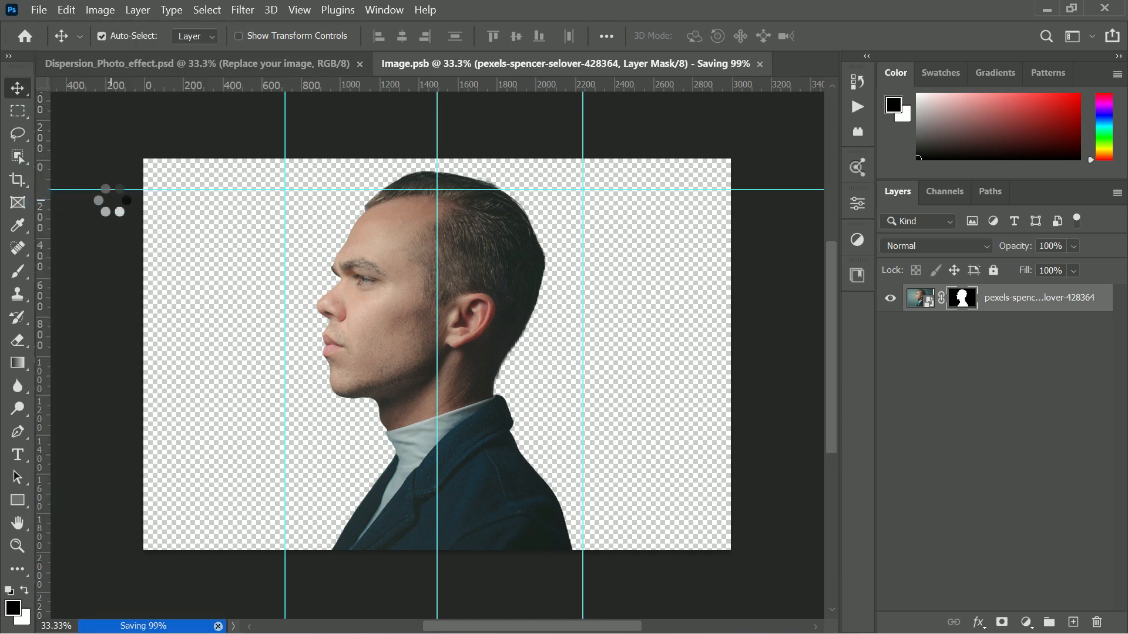
pyautogui.click(261, 63)
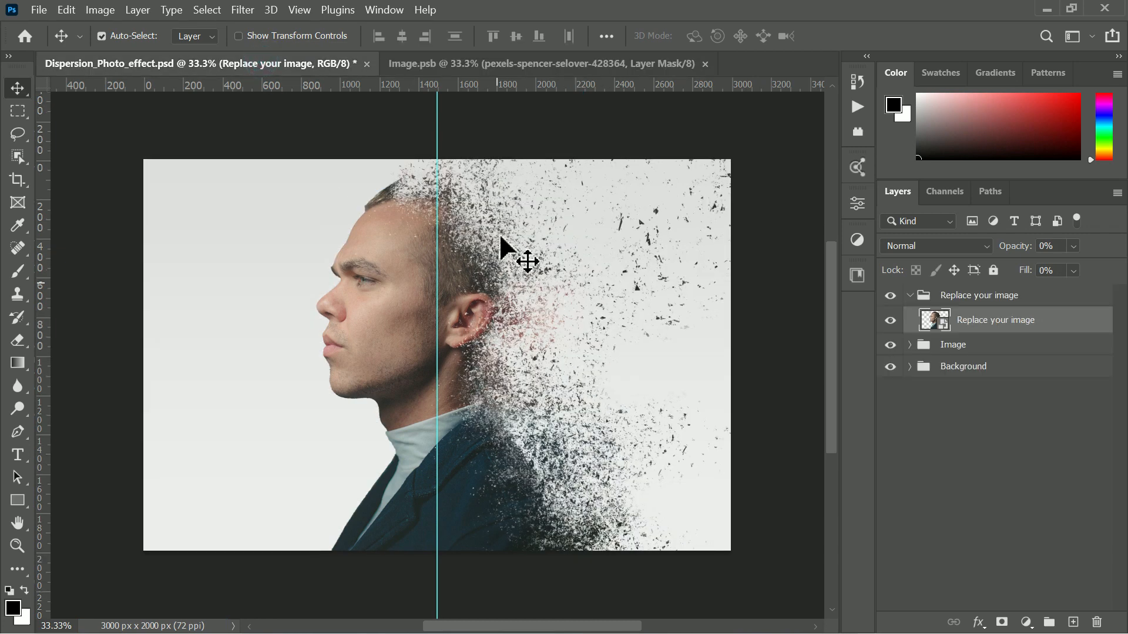
pyautogui.click(910, 344)
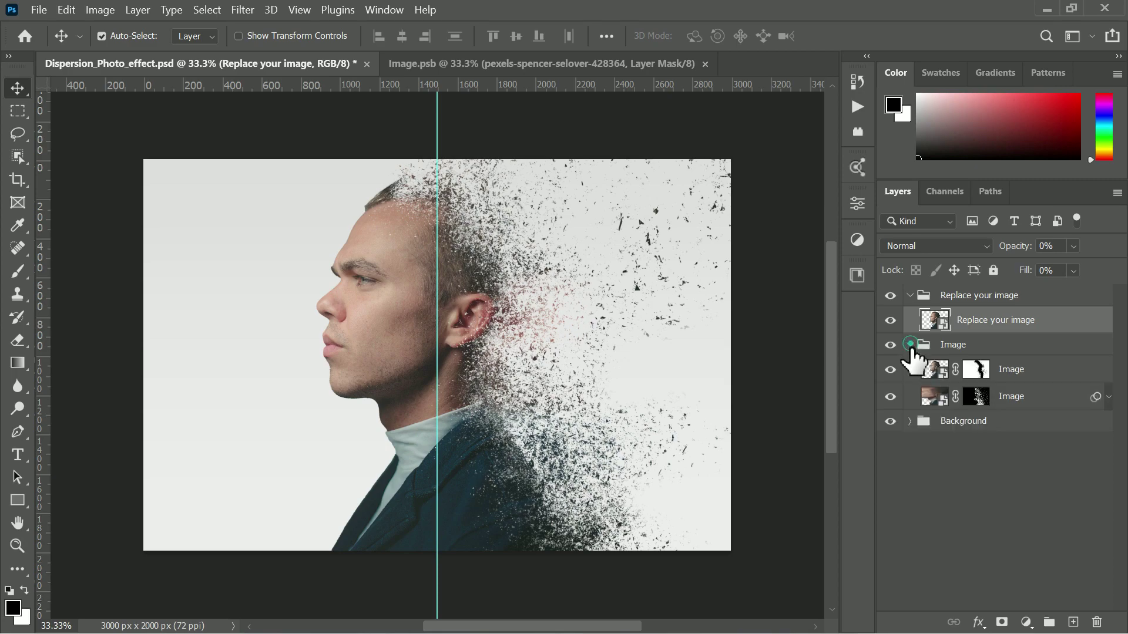
# Paint on the upper Image layer mask with the brush so the man's forehead and crown look solid
pyautogui.click(976, 369)
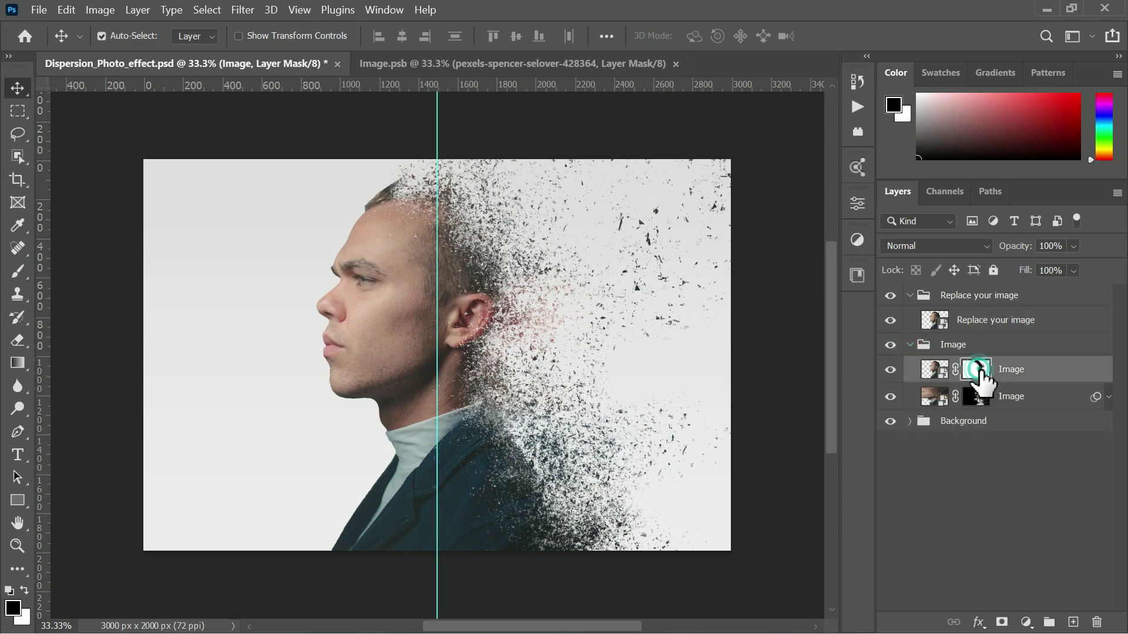
pyautogui.click(24, 264)
pyautogui.click(63, 267)
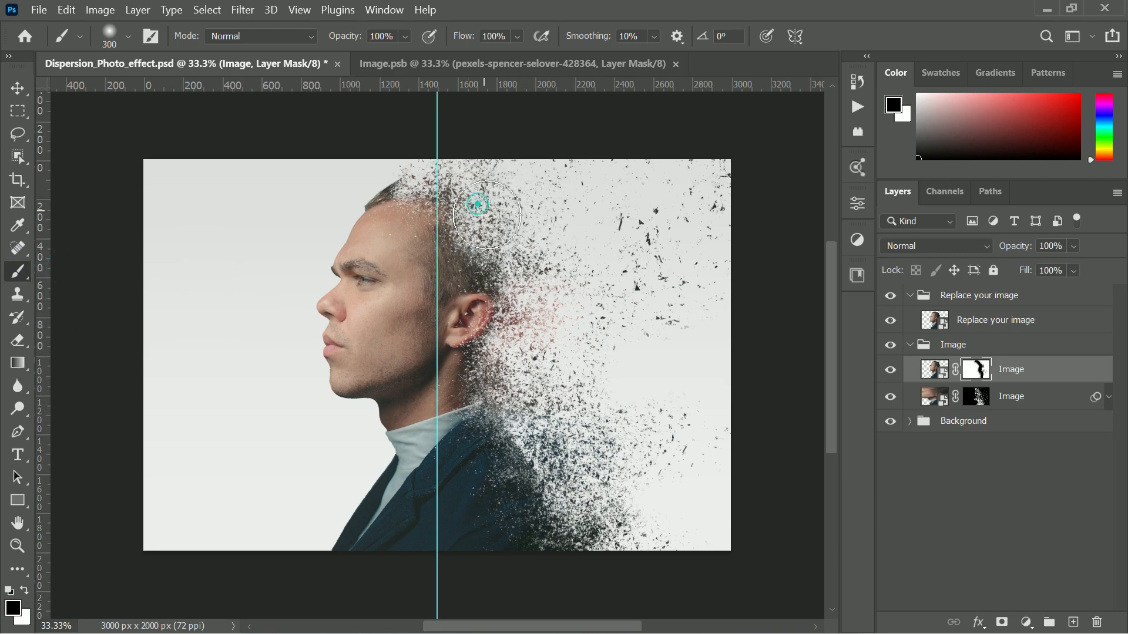
pyautogui.moveTo(432, 189); pyautogui.dragTo(361, 238)
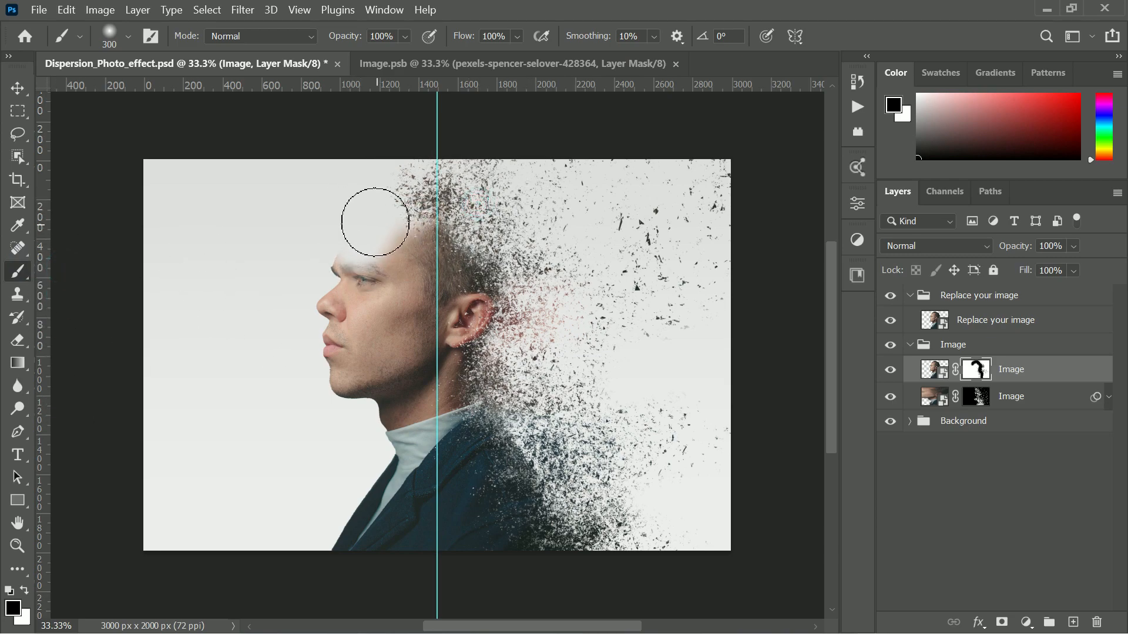
pyautogui.click(24, 591)
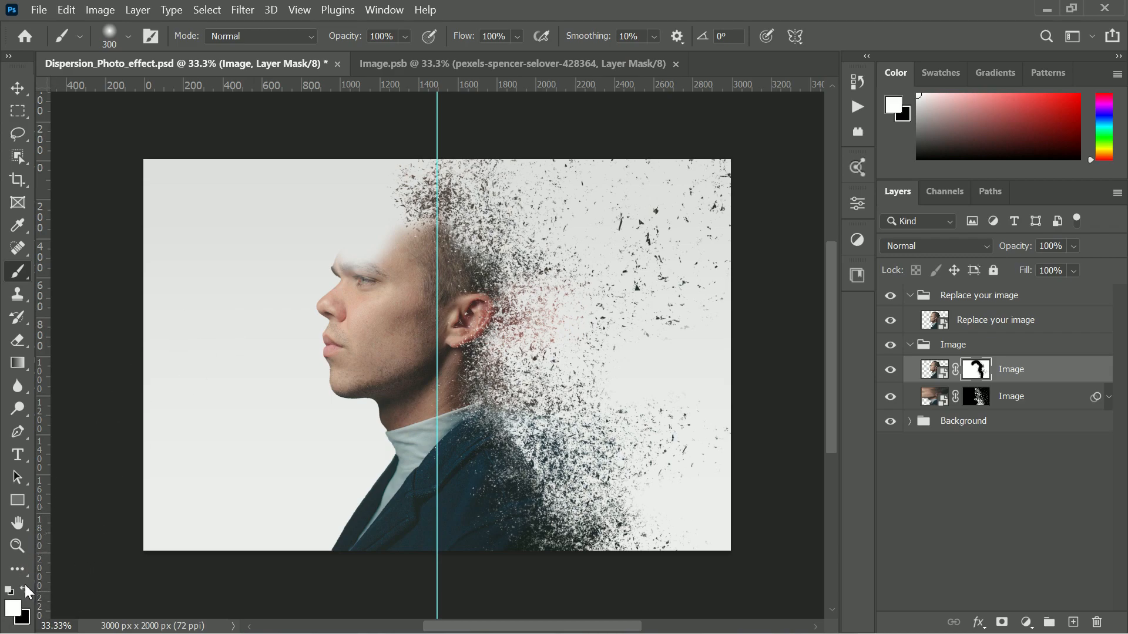
pyautogui.moveTo(353, 265)
pyautogui.mouseDown()
pyautogui.moveTo(413, 172)
pyautogui.moveTo(442, 180)
pyautogui.mouseUp()
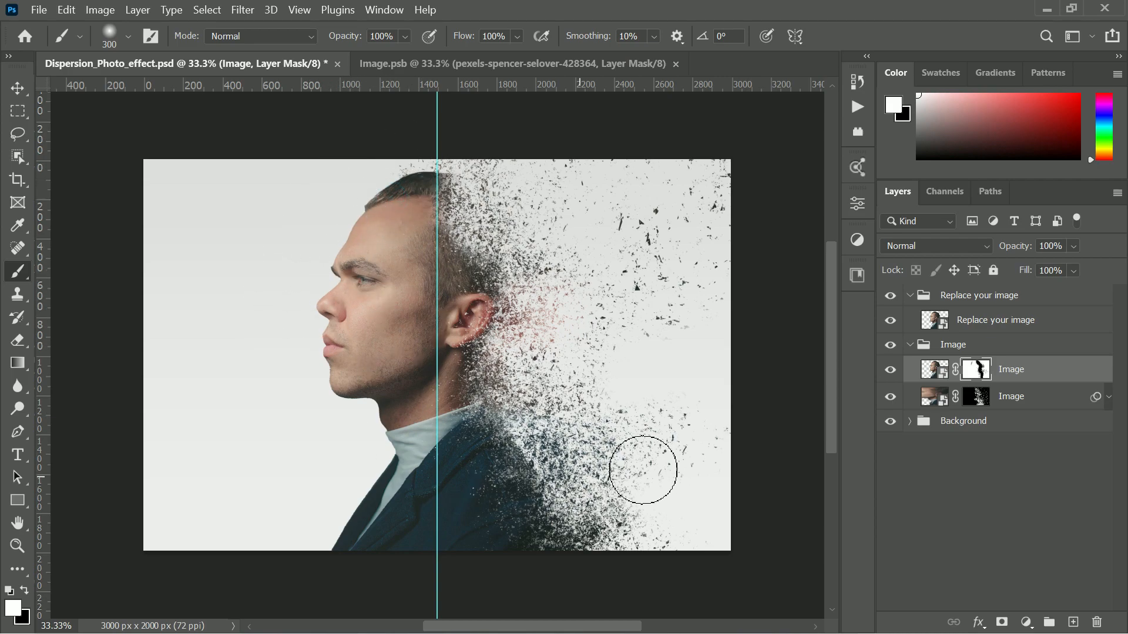